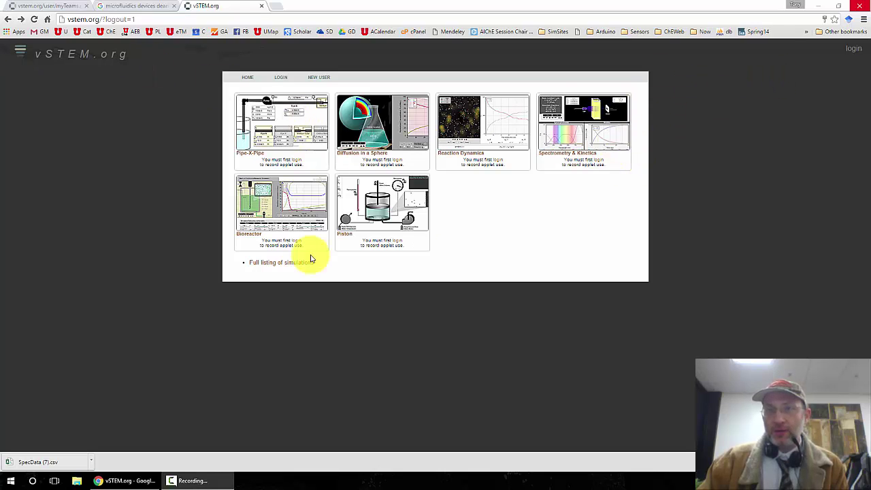
Log in with the prefilled account credentials and open the Spectrometry & Kinetics applet.
{"action": "left_click_drag", "start_coordinate": [567, 160], "coordinate": [612, 170]}
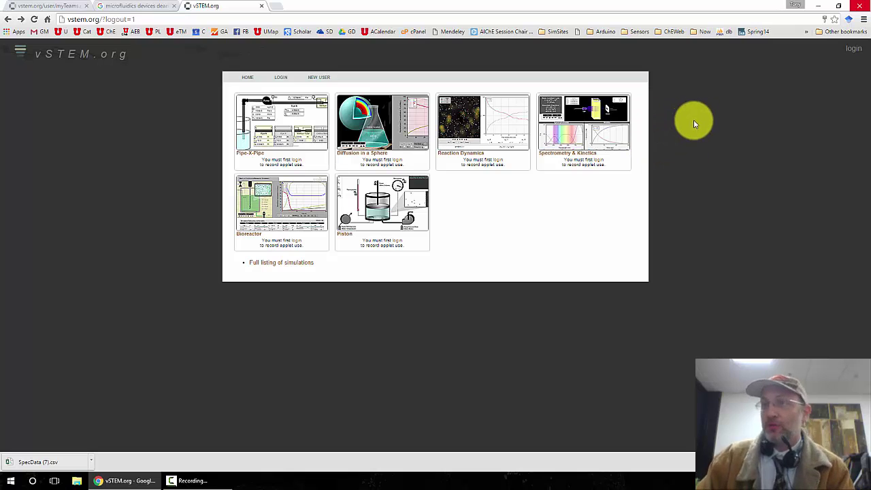
{"action": "left_click", "coordinate": [849, 50]}
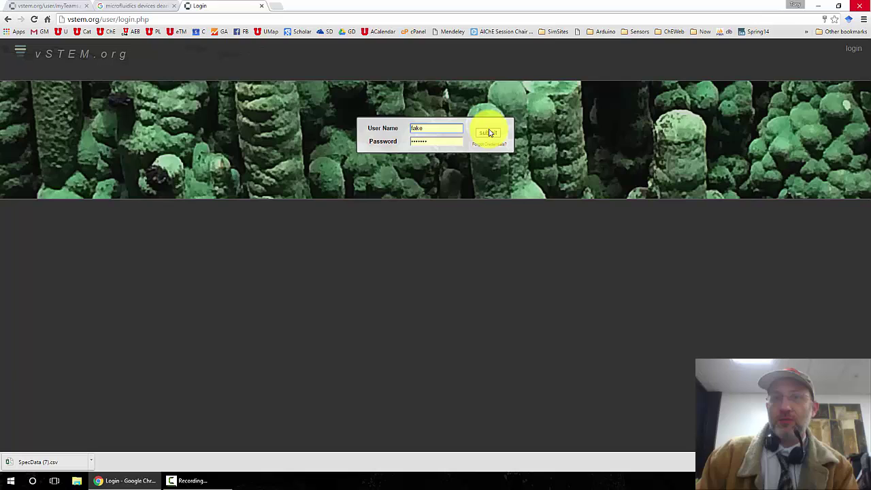
{"action": "left_click", "coordinate": [488, 132]}
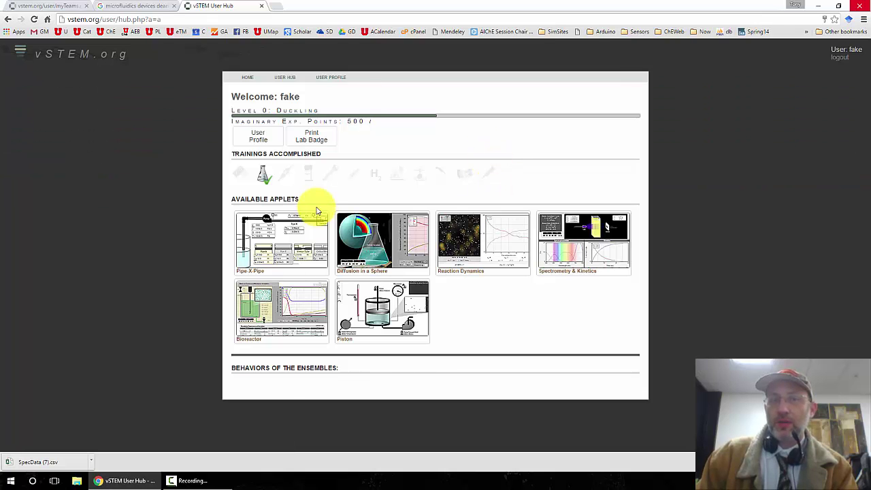
{"action": "left_click", "coordinate": [564, 242]}
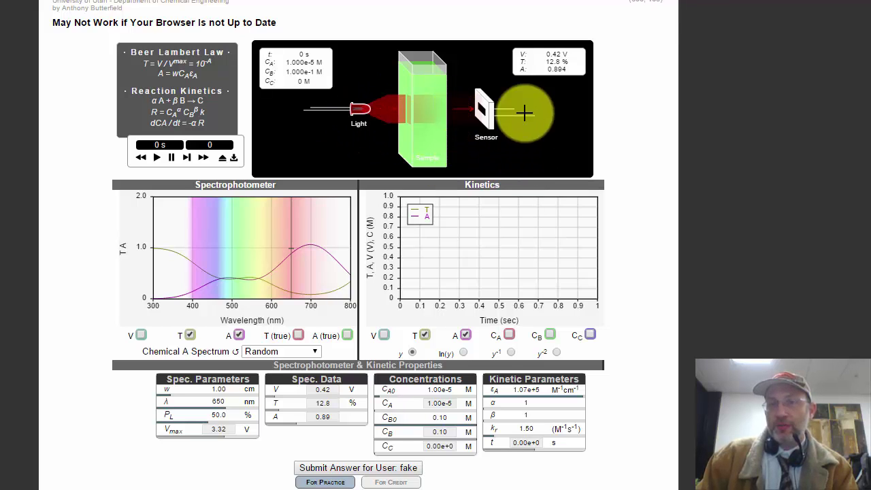
Widen the sample to 1.725 cm, set the wavelength to 590 nm and run the reaction simulation at full speed.
{"action": "left_click_drag", "start_coordinate": [447, 113], "coordinate": [453, 160]}
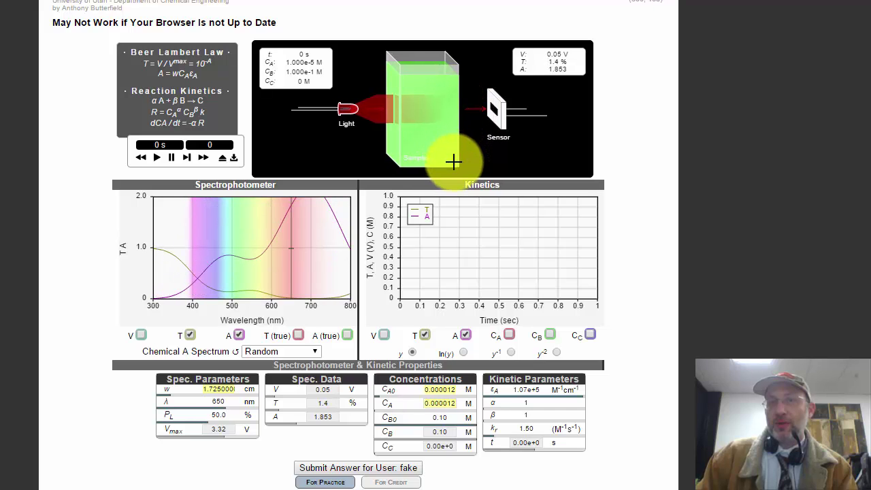
{"action": "left_click_drag", "start_coordinate": [299, 272], "coordinate": [269, 251]}
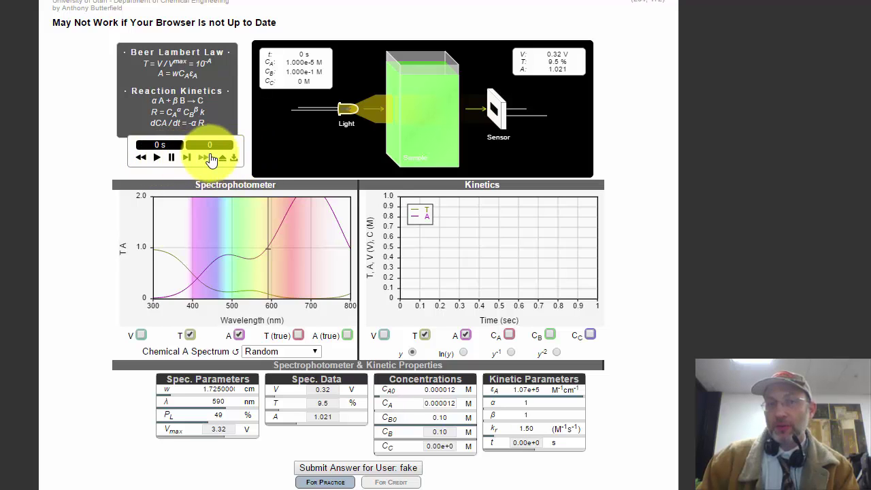
{"action": "left_click", "coordinate": [202, 160]}
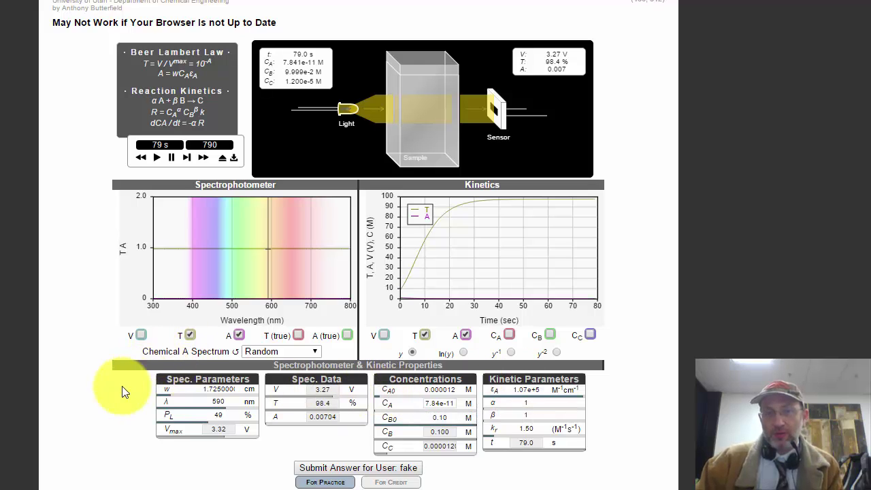
Start a practice problem with the sample width w as the unknown and set the wavelength to about 524 nm.
{"action": "left_click", "coordinate": [168, 398]}
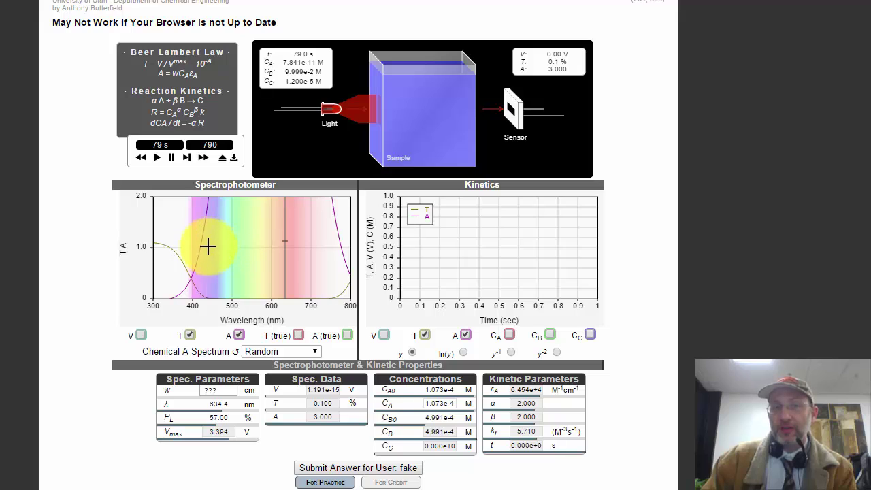
{"action": "left_click_drag", "start_coordinate": [208, 247], "coordinate": [243, 245]}
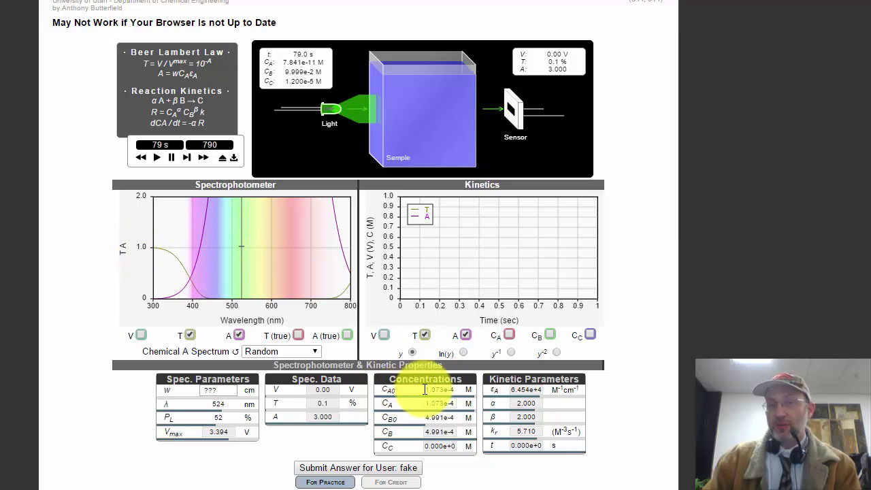
Set the initial concentration of A to 0 M and calibrate the blank at 490 nm with 51% lamp power.
{"action": "left_click", "coordinate": [454, 389]}
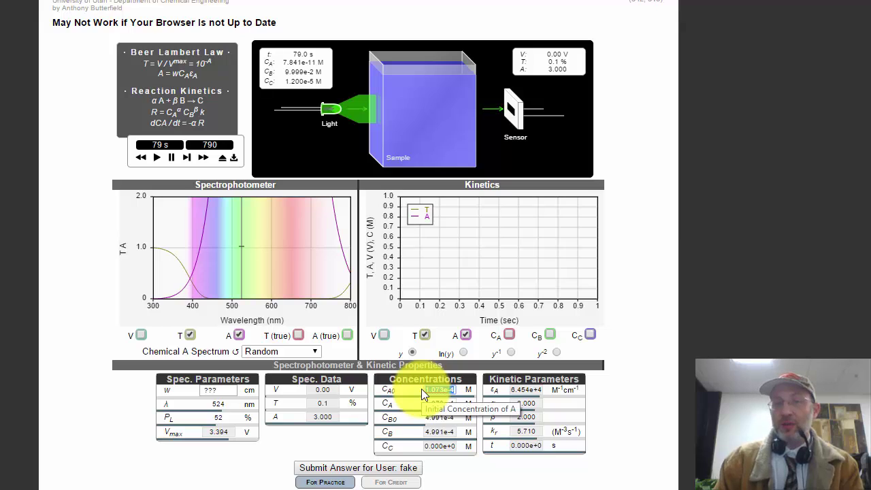
{"action": "type", "text": "0"}
{"action": "left_click", "coordinate": [683, 282]}
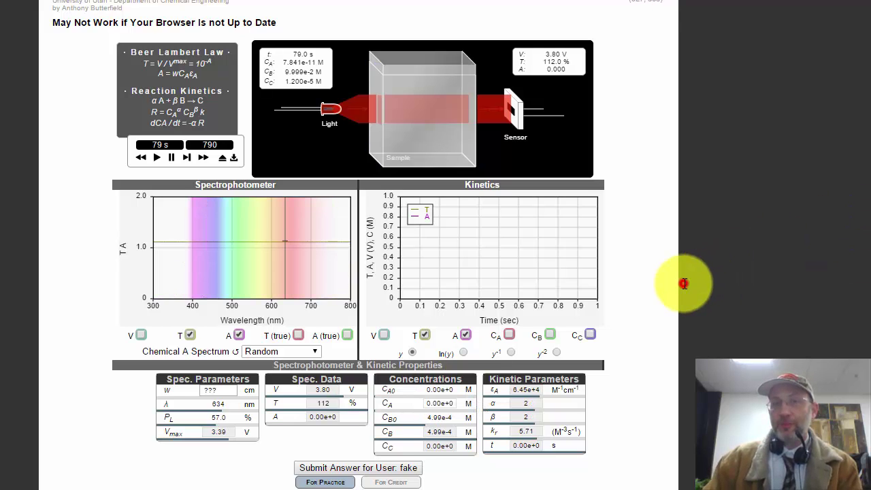
{"action": "mouse_move", "coordinate": [237, 245]}
{"action": "left_mouse_down"}
{"action": "mouse_move", "coordinate": [228, 237]}
{"action": "mouse_move", "coordinate": [230, 248]}
{"action": "left_mouse_up"}
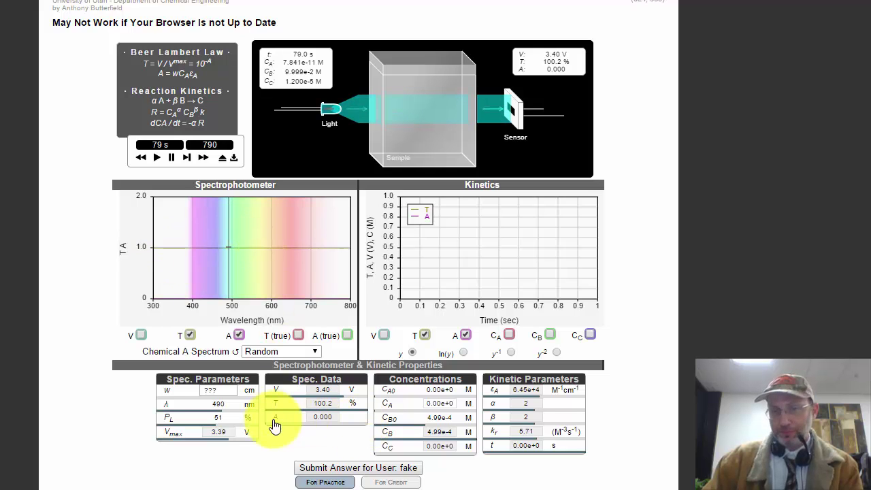
{"action": "double_click", "coordinate": [214, 417]}
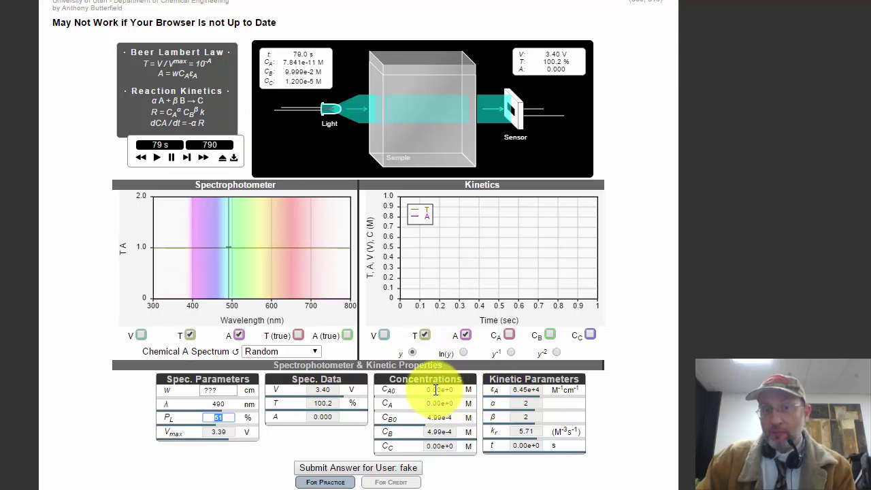
Set the initial concentration of A to 1.00e-5 M.
{"action": "left_click_drag", "start_coordinate": [427, 389], "coordinate": [454, 387]}
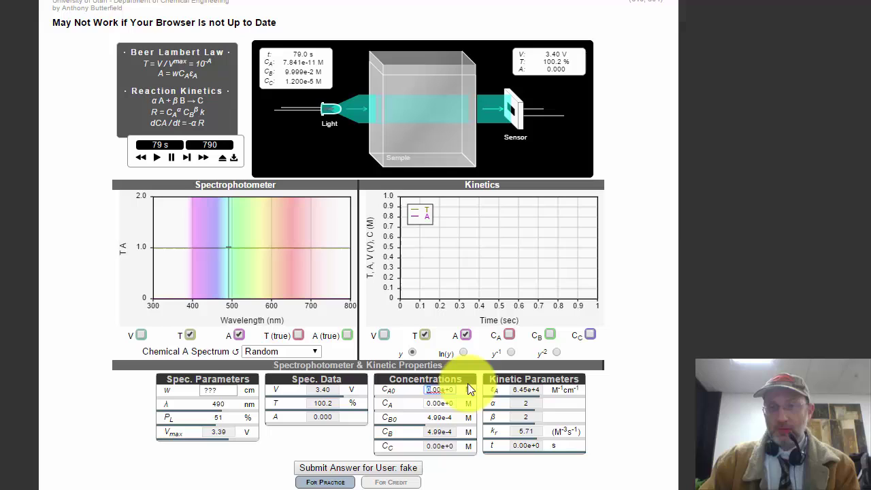
{"action": "type", "text": "1"}
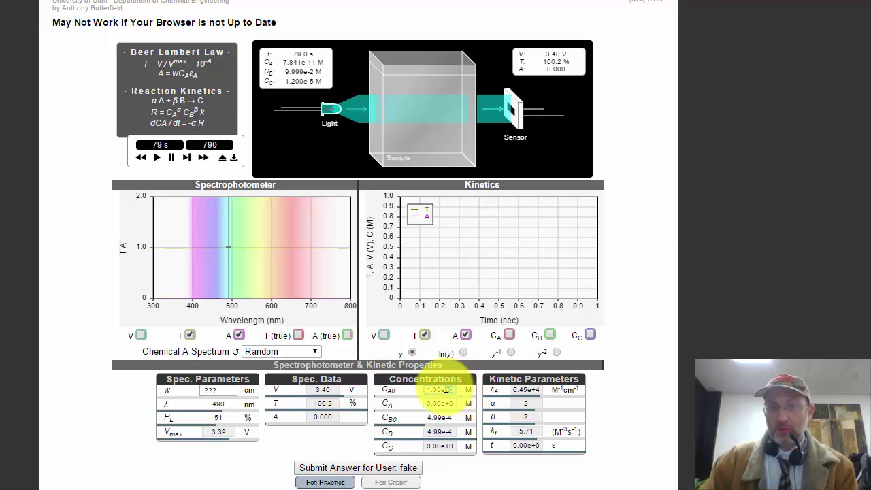
{"action": "left_click_drag", "start_coordinate": [446, 389], "coordinate": [487, 407]}
{"action": "type", "text": "e-"}
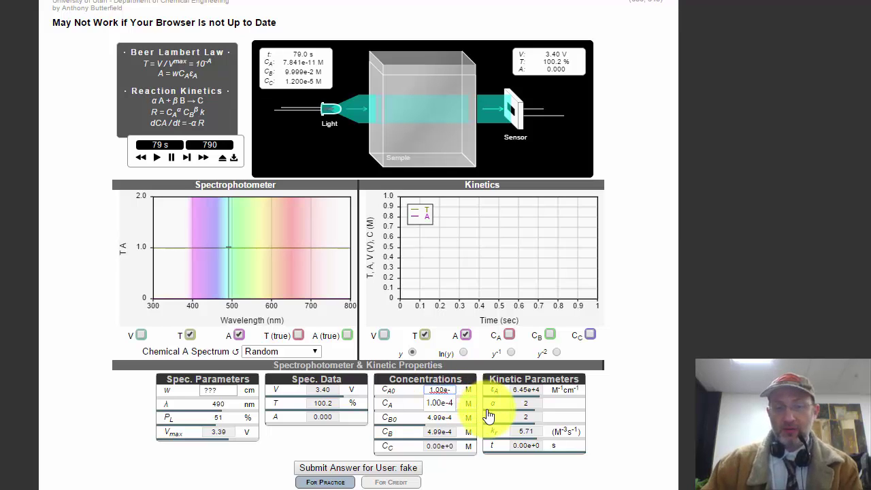
{"action": "type", "text": "5"}
{"action": "left_click", "coordinate": [622, 387]}
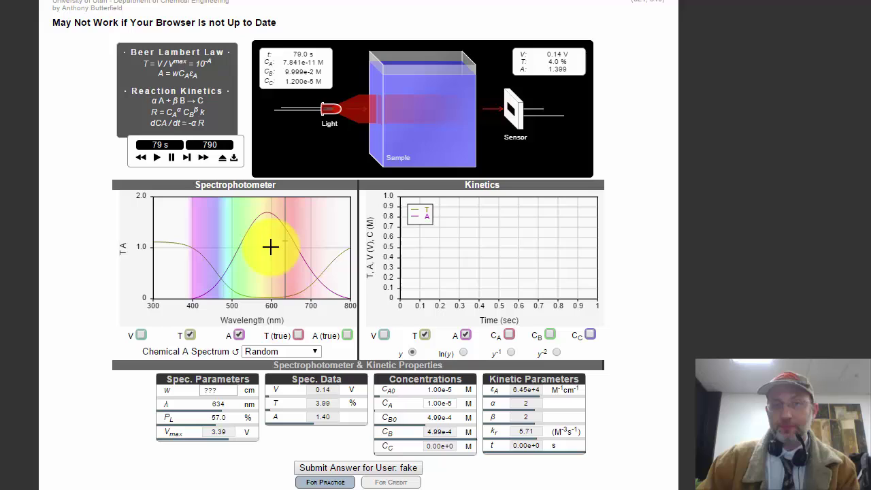
Scan the spectrum, settle on a wavelength of 585 nm near the absorbance peak, and set the lamp power to 51%.
{"action": "left_click", "coordinate": [264, 247]}
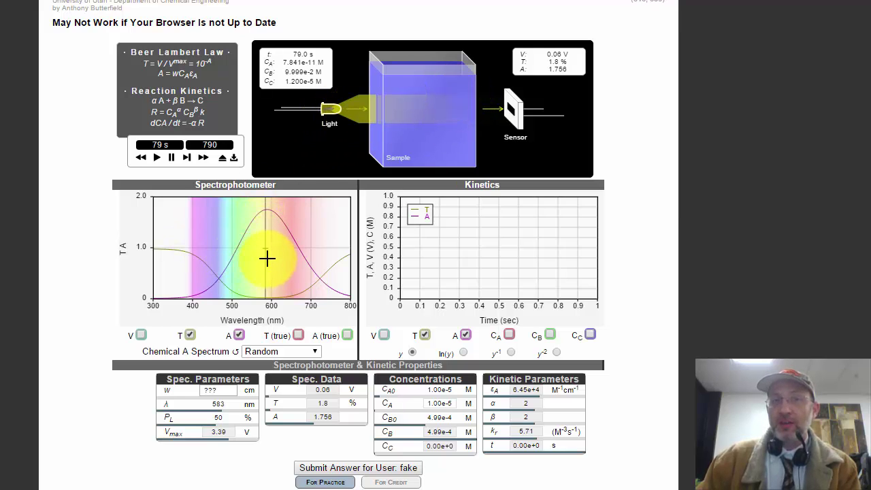
{"action": "left_click_drag", "start_coordinate": [266, 251], "coordinate": [187, 253]}
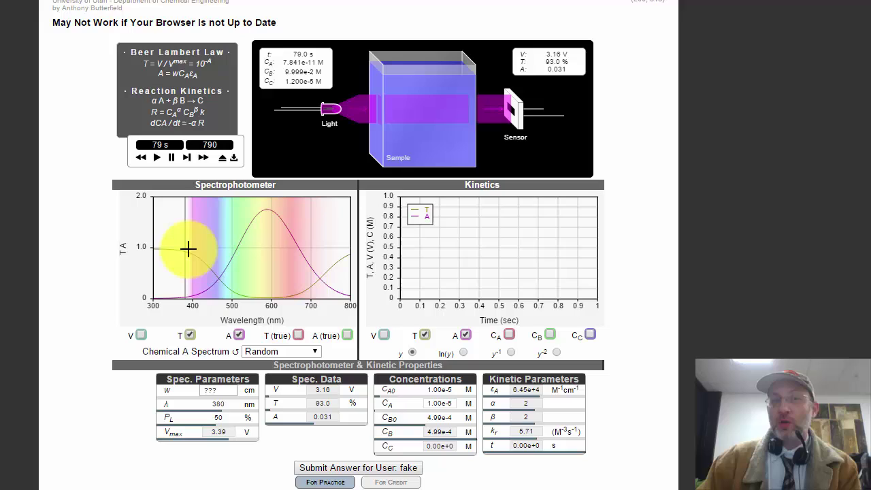
{"action": "left_click_drag", "start_coordinate": [190, 245], "coordinate": [267, 246]}
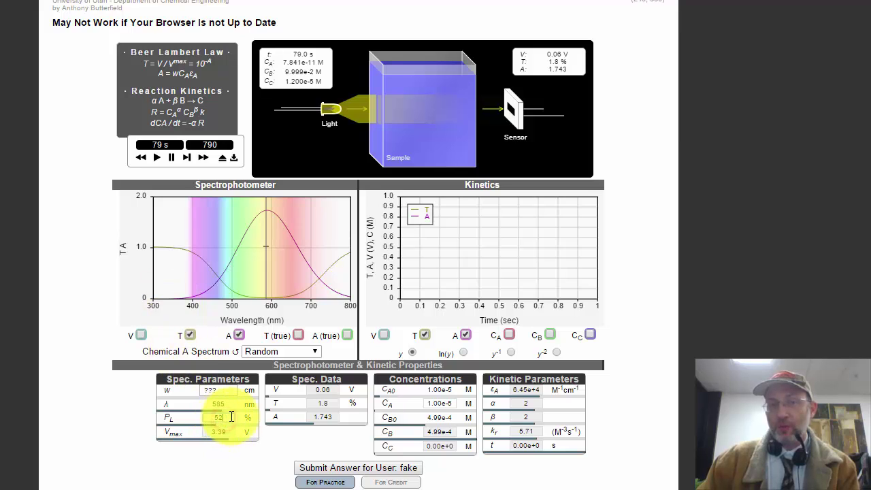
{"action": "left_click", "coordinate": [232, 417]}
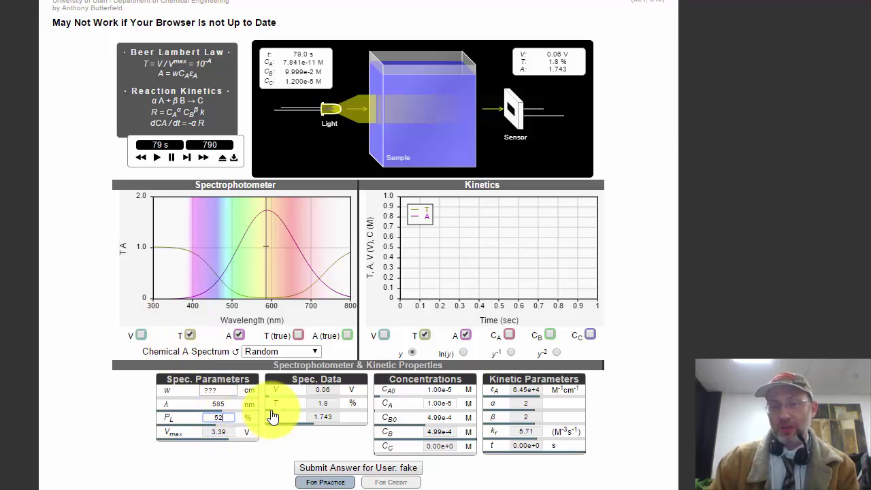
{"action": "left_click", "coordinate": [323, 440]}
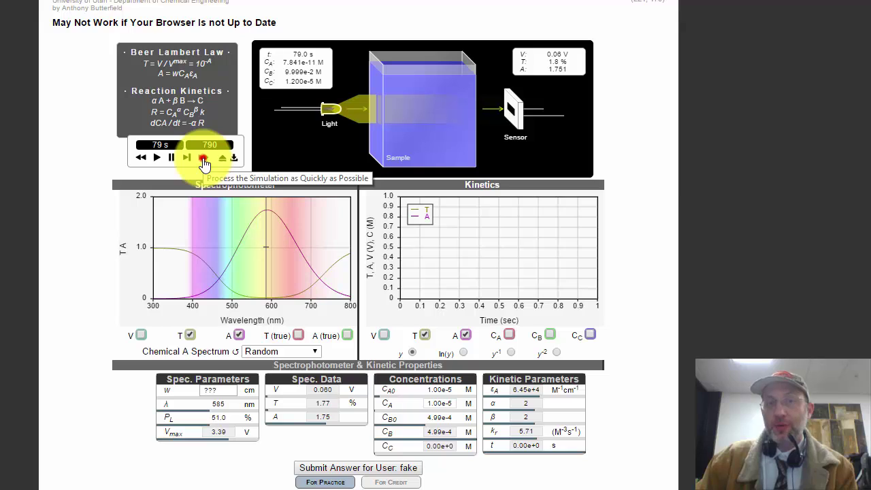
Run the simulation at full speed to about 18 s and inspect its data table in a separate window.
{"action": "left_click", "coordinate": [203, 159]}
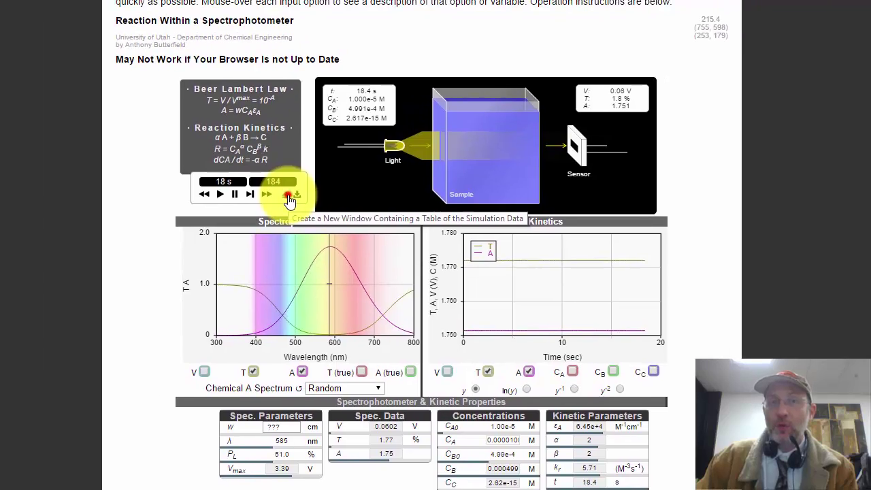
{"action": "left_click", "coordinate": [225, 161]}
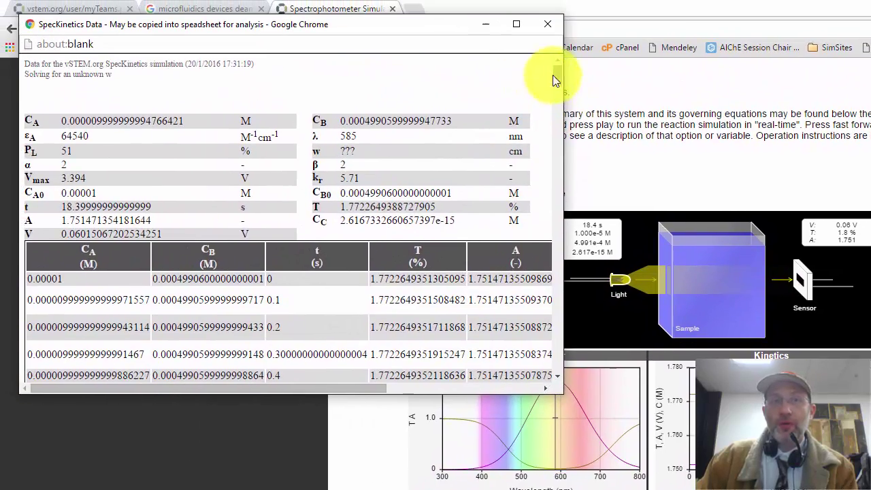
{"action": "mouse_move", "coordinate": [553, 80]}
{"action": "left_mouse_down"}
{"action": "mouse_move", "coordinate": [566, 256]}
{"action": "mouse_move", "coordinate": [549, 69]}
{"action": "left_mouse_up"}
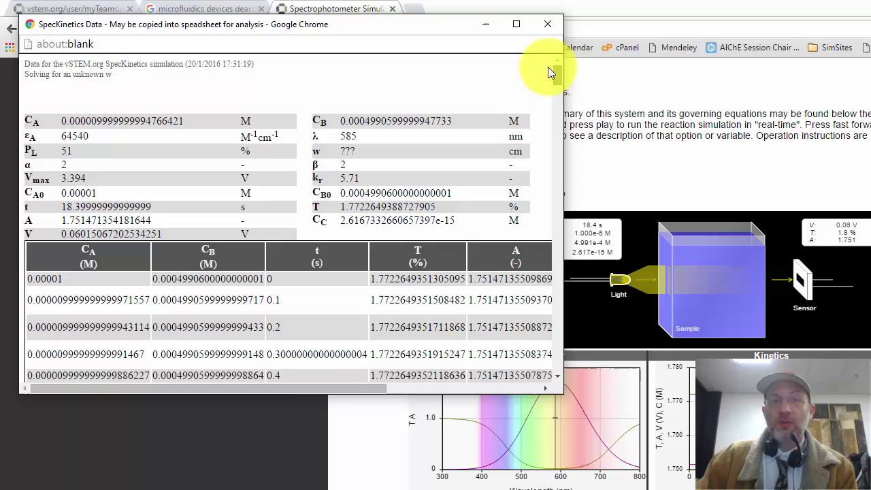
{"action": "left_click_drag", "start_coordinate": [275, 386], "coordinate": [97, 383]}
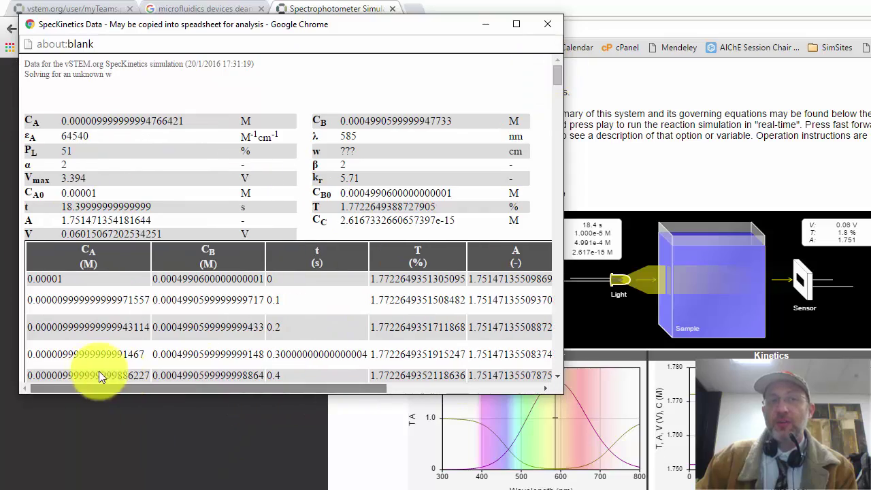
{"action": "left_click", "coordinate": [547, 24]}
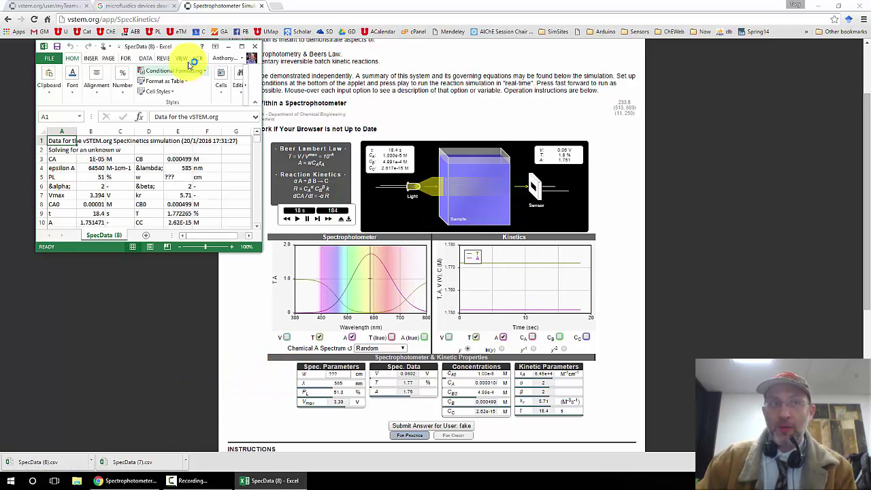
Maximize the SpecData (8) workbook in Excel and calculate the unknown width in cell H5 with the formula =B10/B8/B4.
{"action": "left_click_drag", "start_coordinate": [195, 55], "coordinate": [405, 2]}
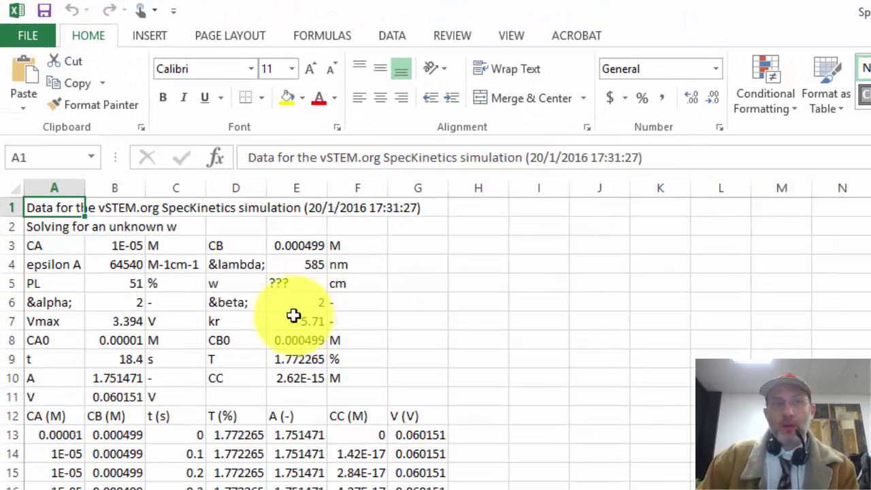
{"action": "left_click", "coordinate": [116, 267]}
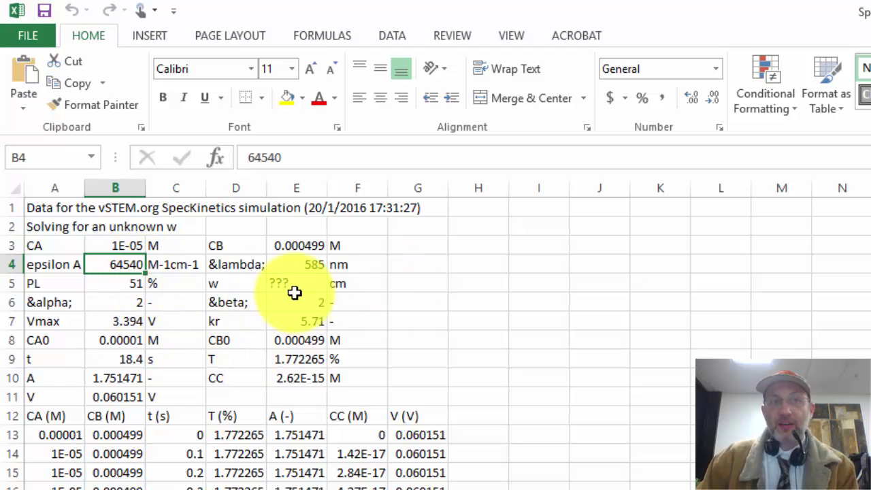
{"action": "left_click", "coordinate": [482, 280]}
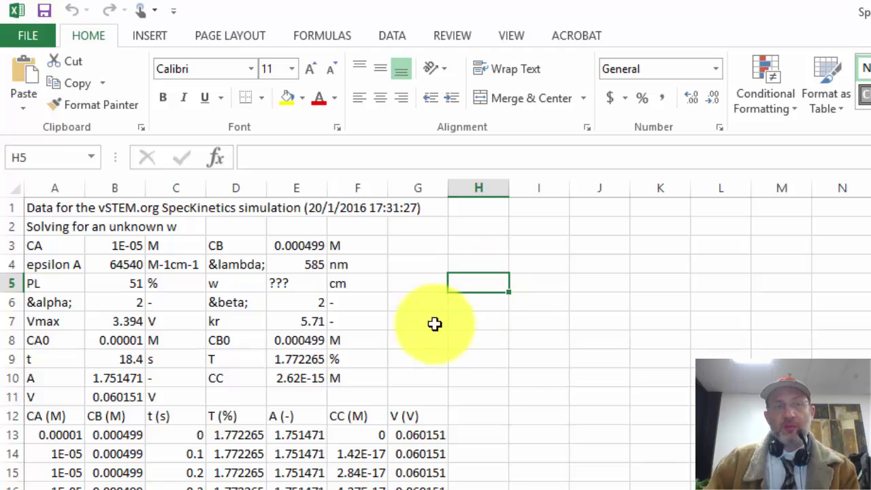
{"action": "type", "text": "="}
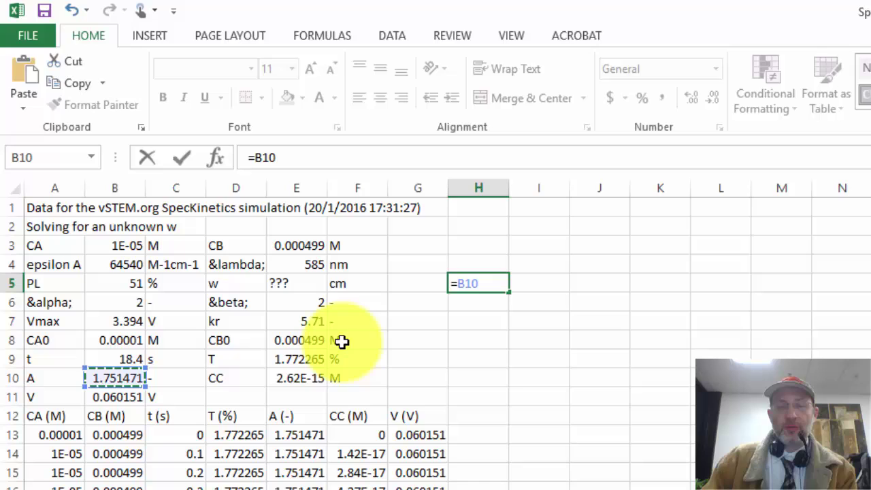
{"action": "type", "text": "/"}
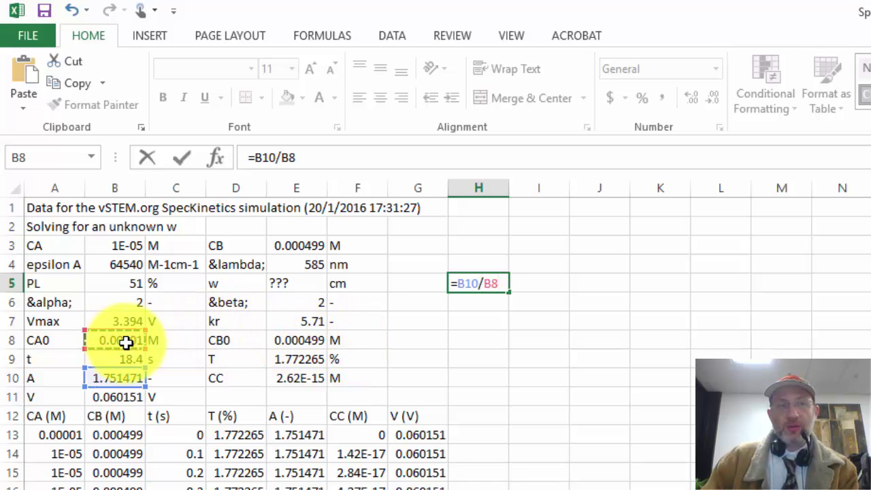
{"action": "type", "text": "/"}
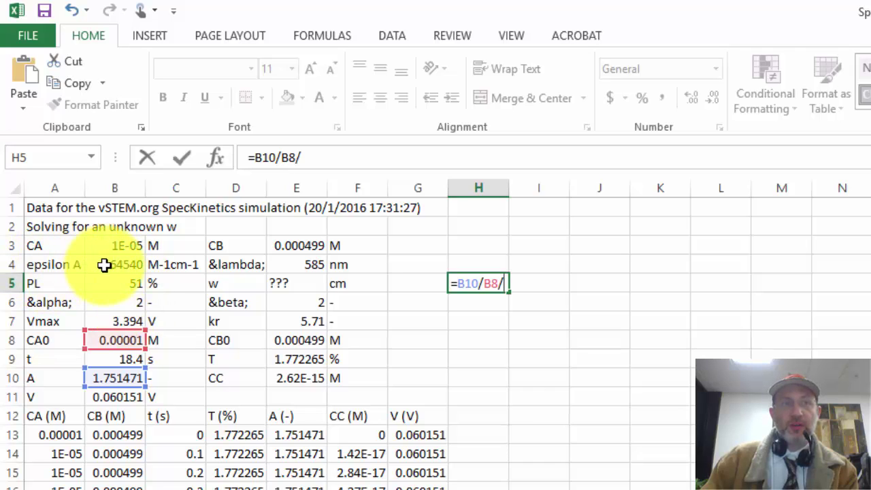
{"action": "key", "text": "Return"}
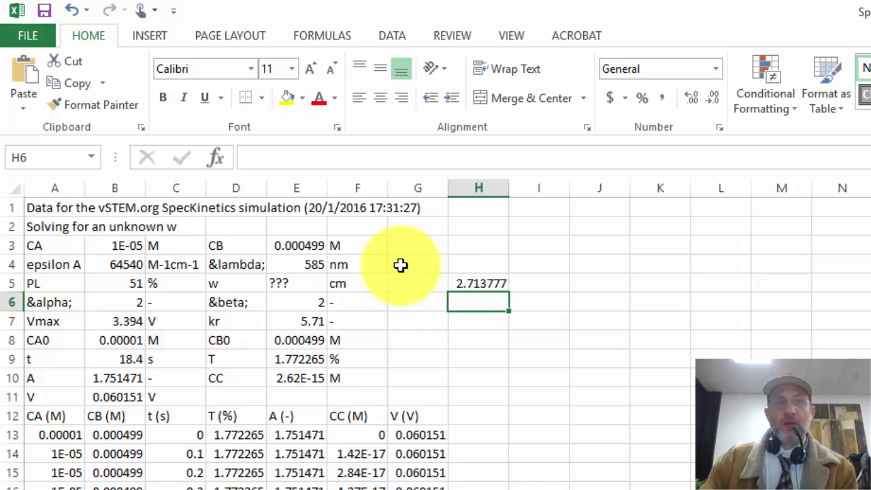
{"action": "left_click", "coordinate": [479, 284]}
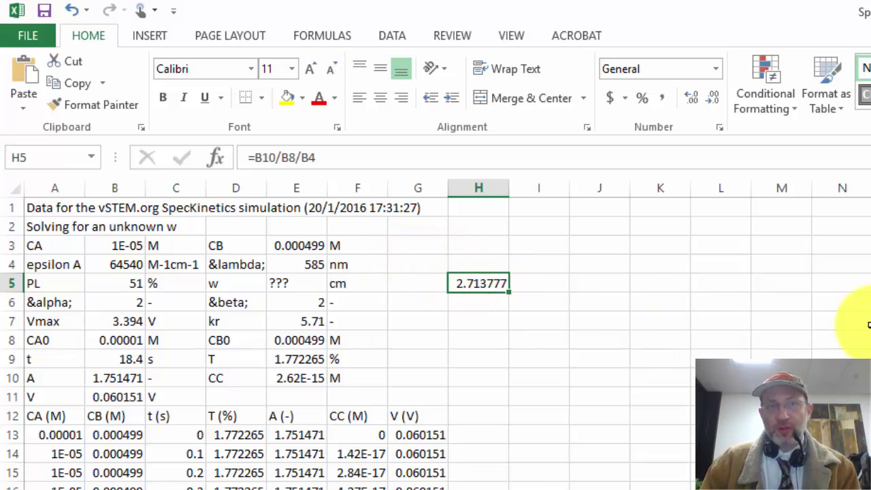
Copy the calculated width from cell H5 and paste it as the sample width w in the vSTEM simulation.
{"action": "key", "text": "ctrl+c"}
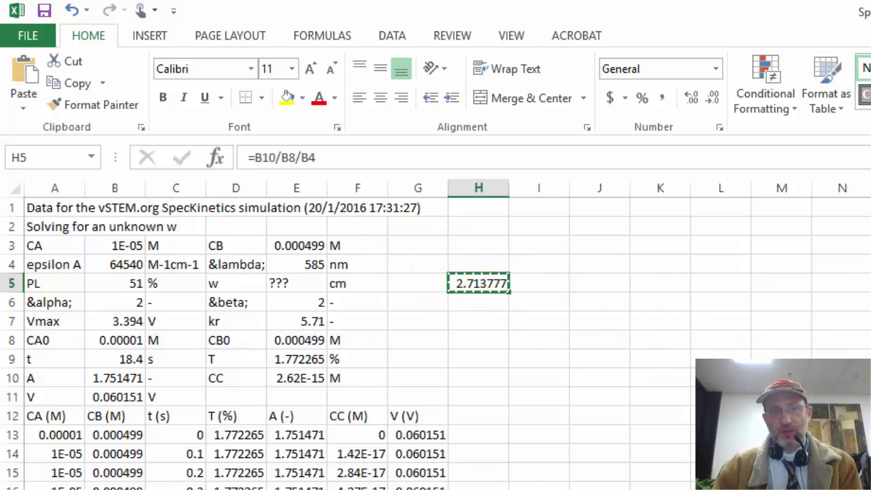
{"action": "key", "text": "alt+Tab"}
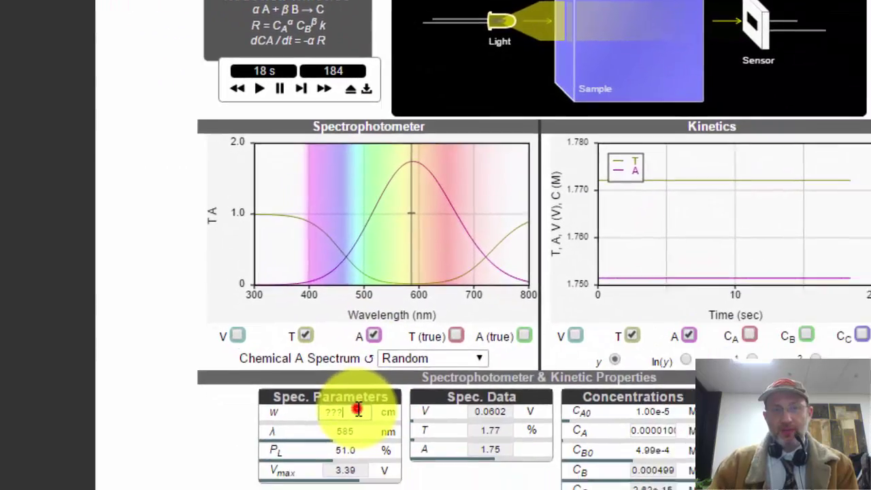
{"action": "left_click", "coordinate": [317, 411]}
{"action": "key", "text": "ctrl+v"}
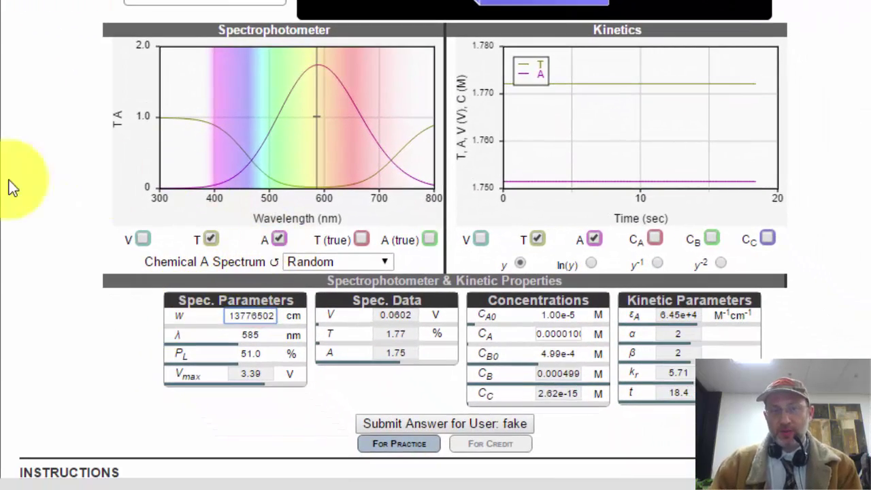
Switch the answer submission to credit mode, submit the answer, and view the cuvette width results.
{"action": "left_click", "coordinate": [490, 443]}
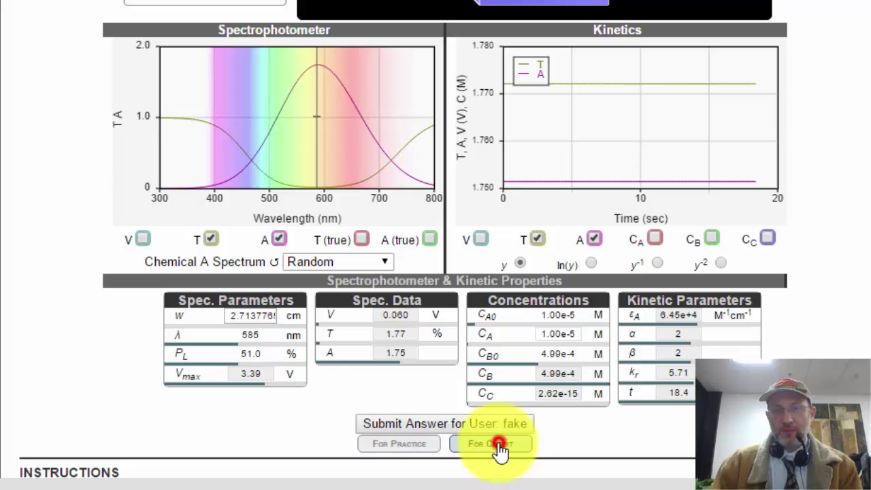
{"action": "left_click", "coordinate": [418, 424]}
{"action": "scroll", "coordinate": [522, 89], "scroll_direction": "up", "scroll_amount": 4}
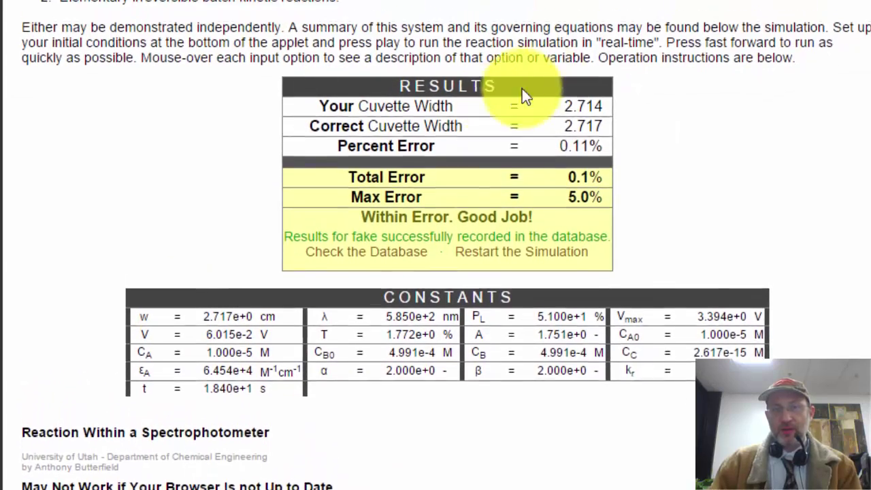
{"action": "scroll", "coordinate": [563, 291], "scroll_direction": "up", "scroll_amount": 2}
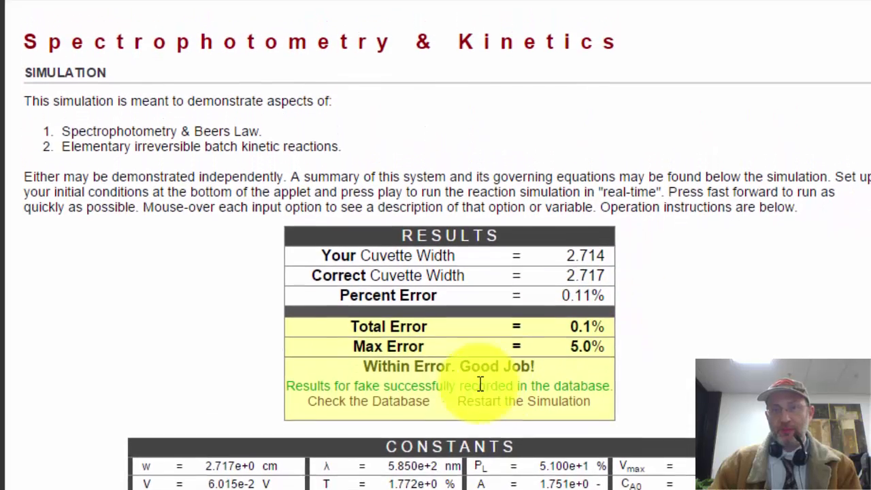
Check the total error against the maximum allowed error in the results, and restart the simulation.
{"action": "left_click_drag", "start_coordinate": [568, 363], "coordinate": [609, 377]}
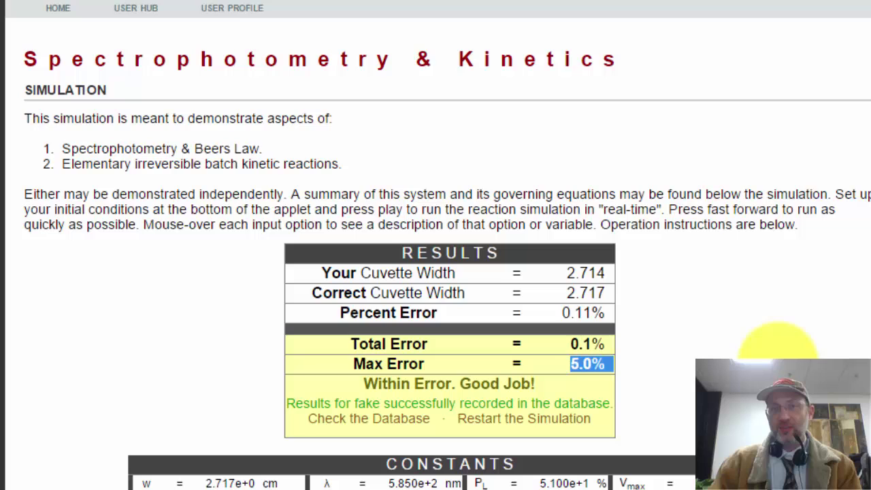
{"action": "left_click", "coordinate": [632, 350]}
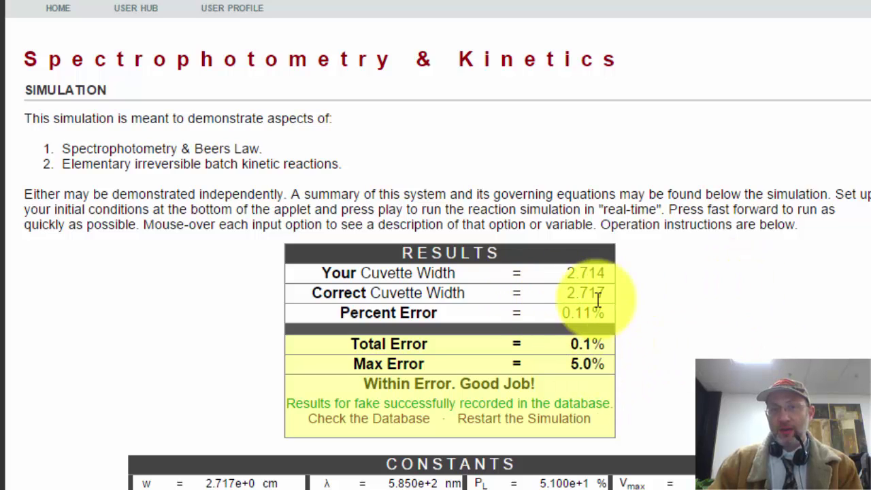
{"action": "left_click_drag", "start_coordinate": [580, 345], "coordinate": [597, 340]}
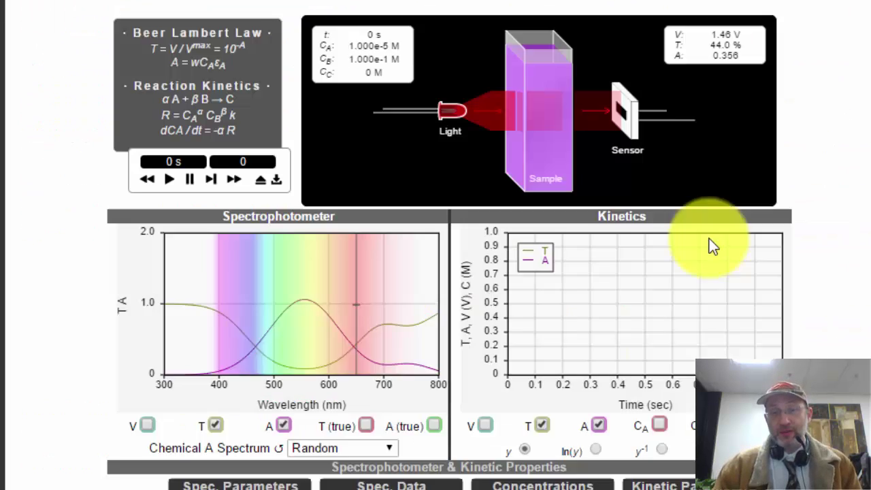
{"action": "scroll", "coordinate": [712, 246], "scroll_direction": "down", "scroll_amount": 2}
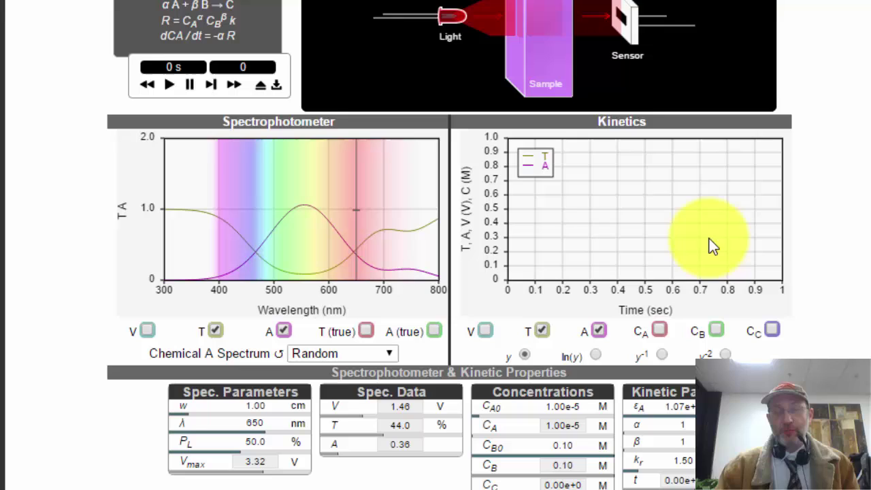